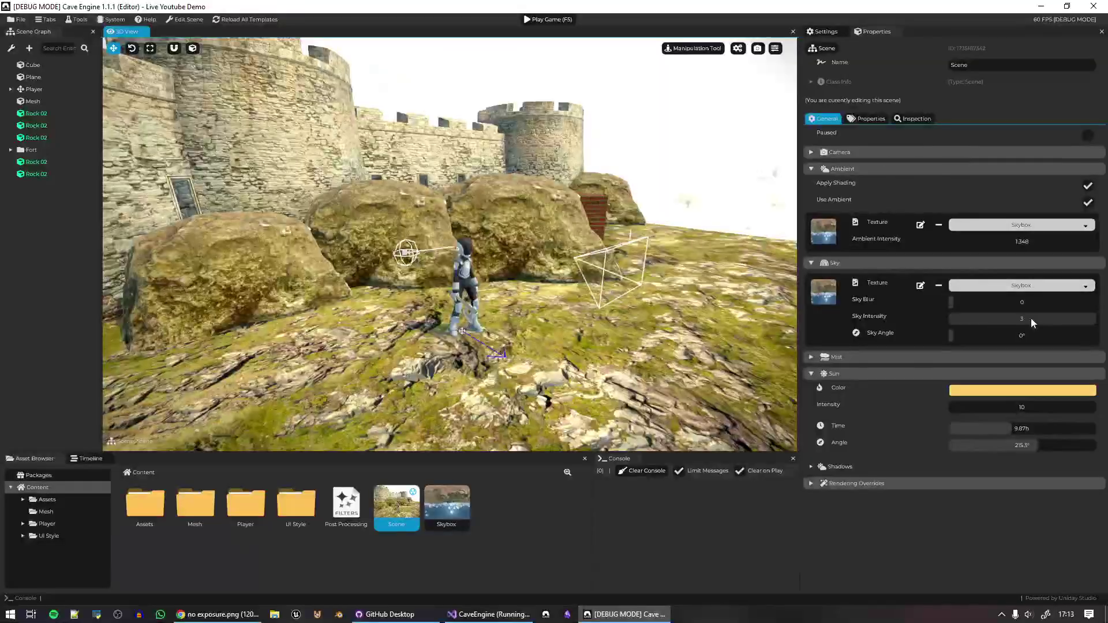
Lower the scene's sky intensity to 0.7 and raise the sun intensity to 121.9
drag(1031, 318, 1020, 319)
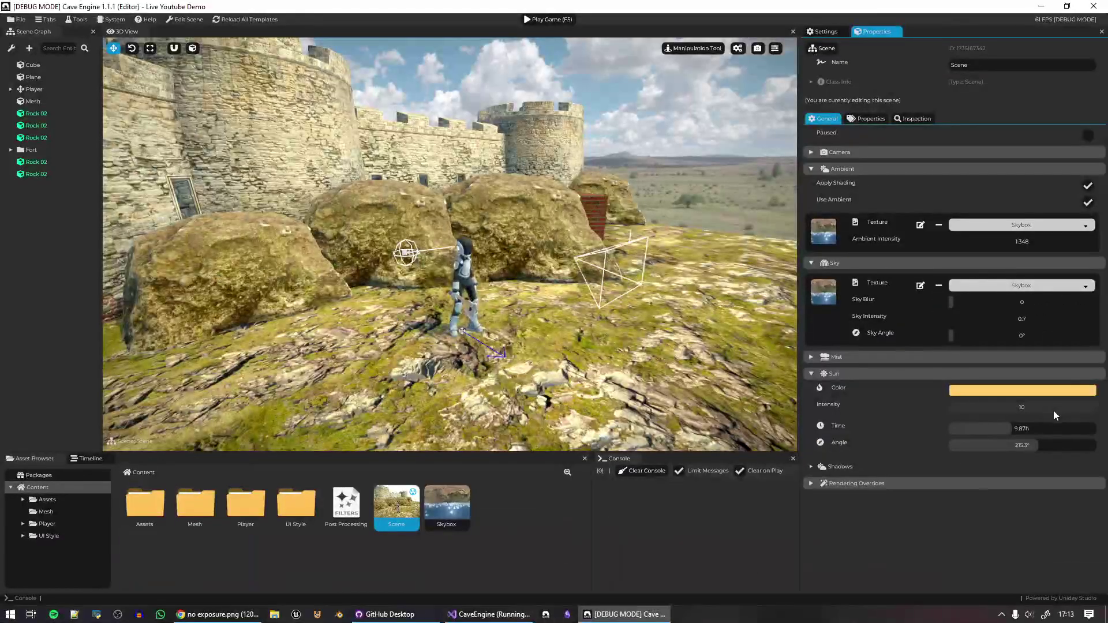
mouse_move(1053, 410)
mouse_down()
mouse_move(1012, 410)
mouse_move(1056, 412)
mouse_up()
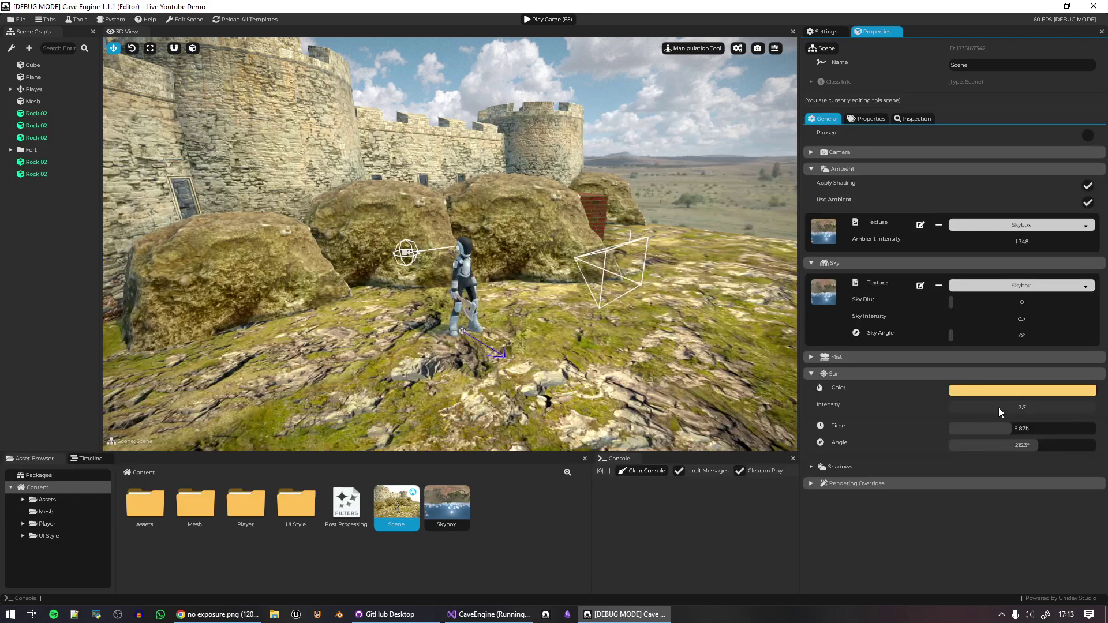
drag(999, 409, 1096, 407)
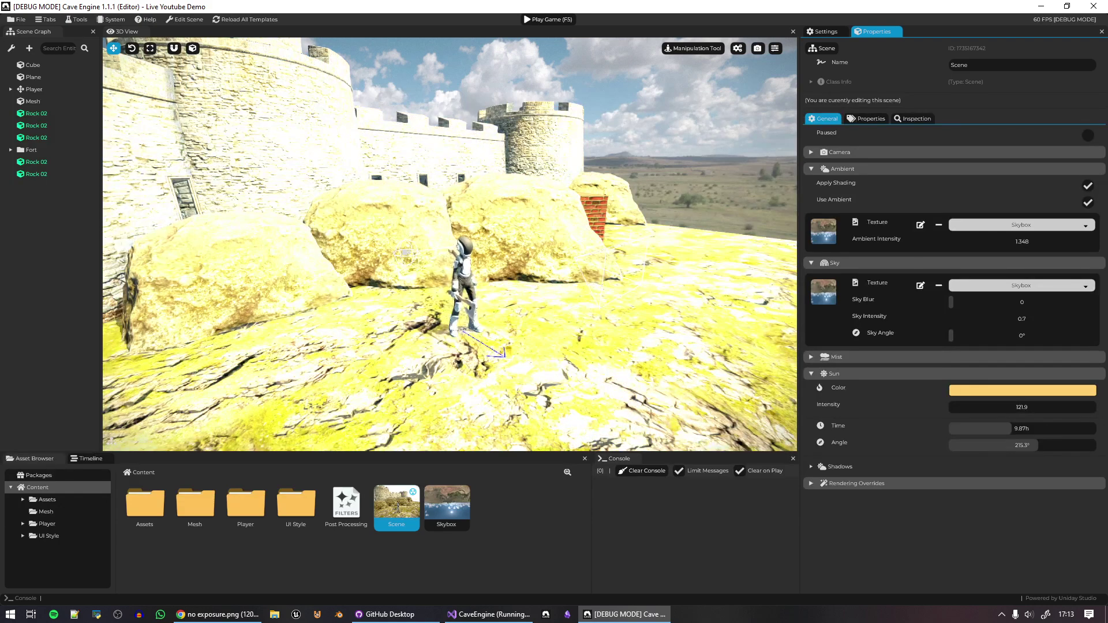
Set the scene's sky intensity to 18.6
right_drag(655, 320, 602, 315)
key(w)
drag(1016, 321, 1090, 321)
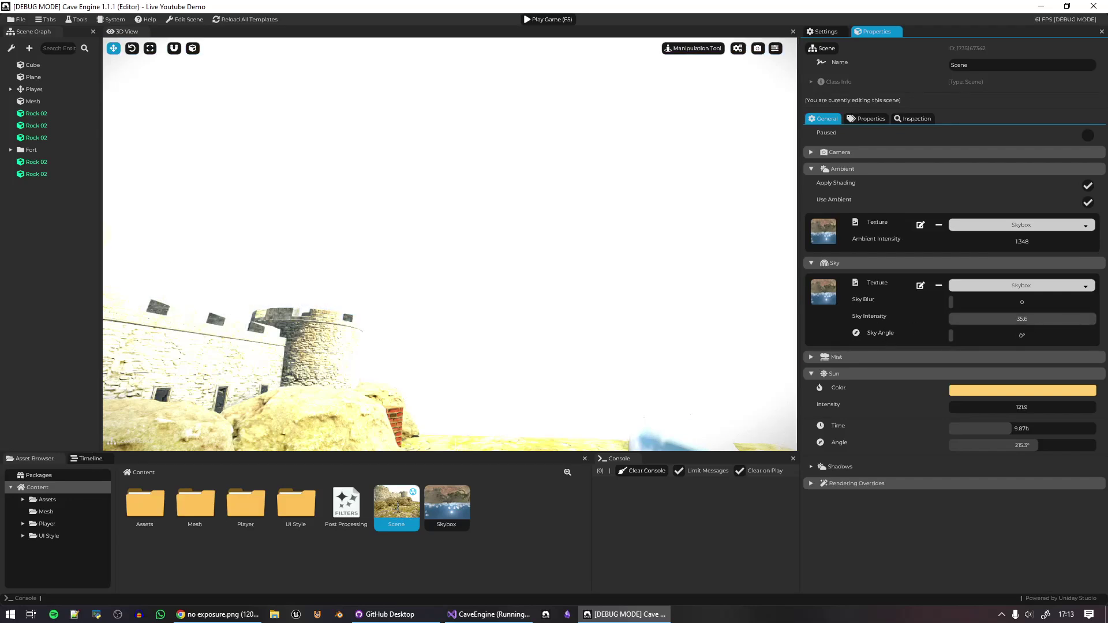
drag(1023, 318, 553, 342)
Examine the fort, the character and the metallic sphere under the raised sky and sun intensities
key(s)
right_drag(480, 305, 467, 280)
key(w)
key(s)
key(w)
key(r)
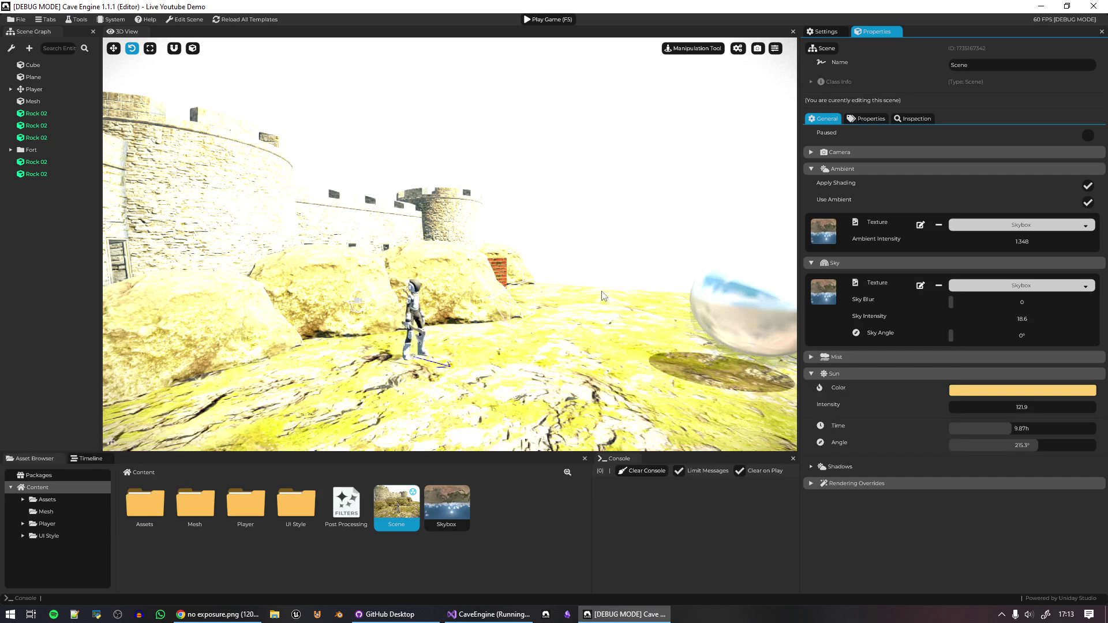
right_drag(601, 275, 603, 269)
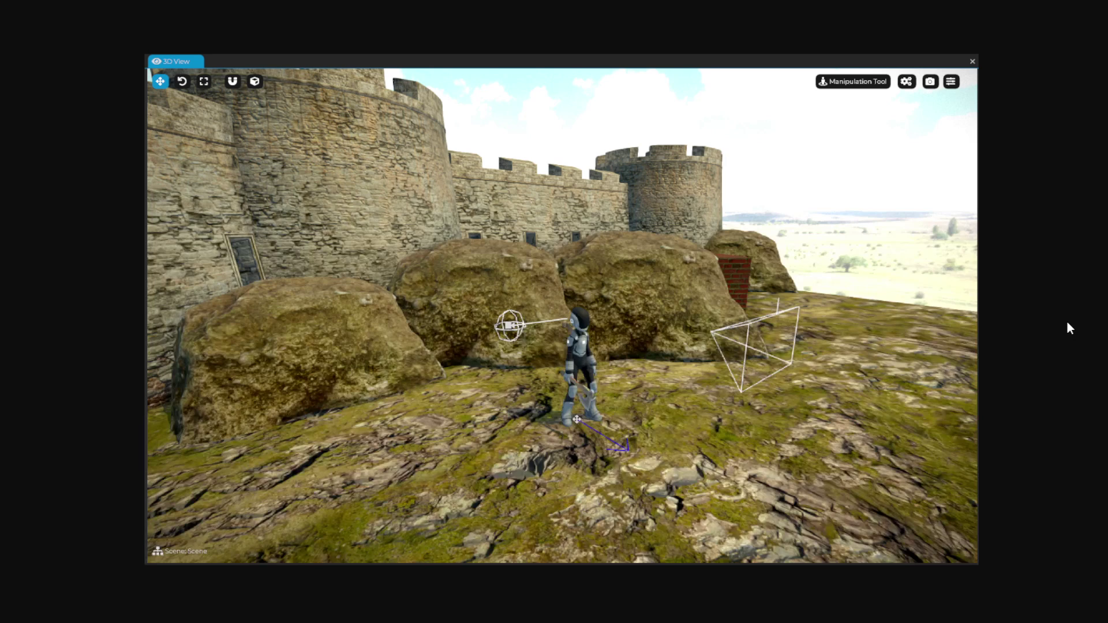
mouse_move(826, 2)
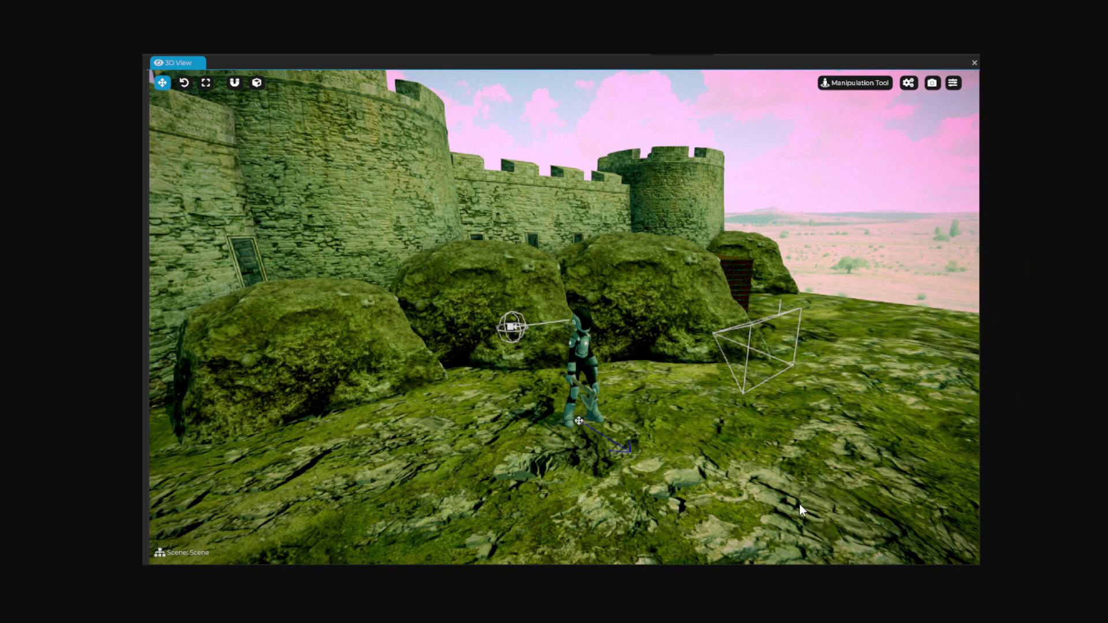
mouse_move(990, 1)
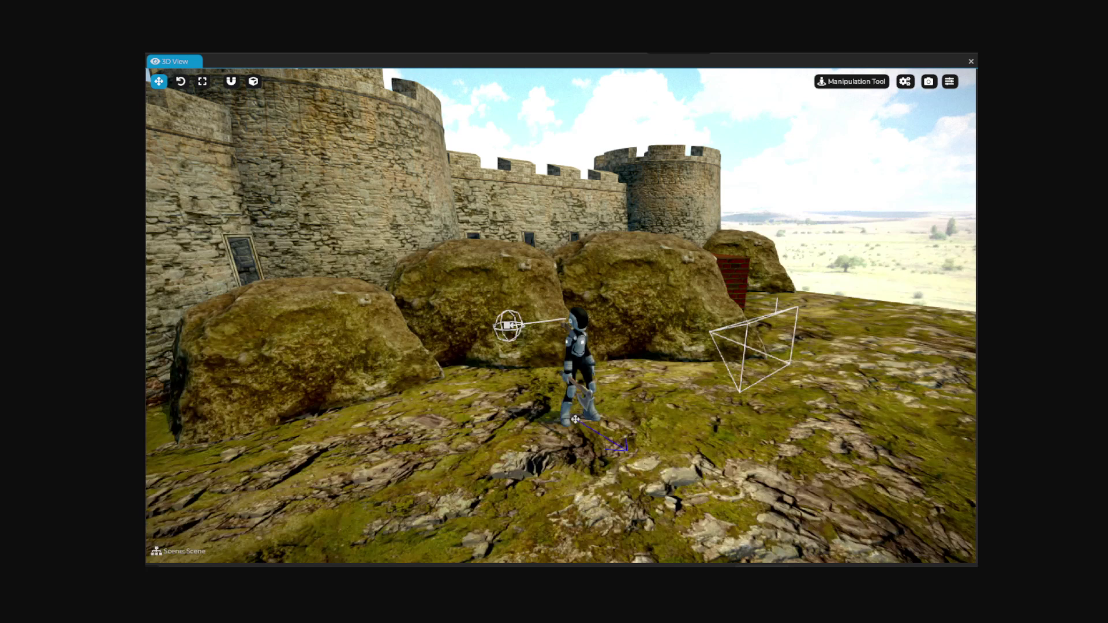
key(ctrl+Tab)
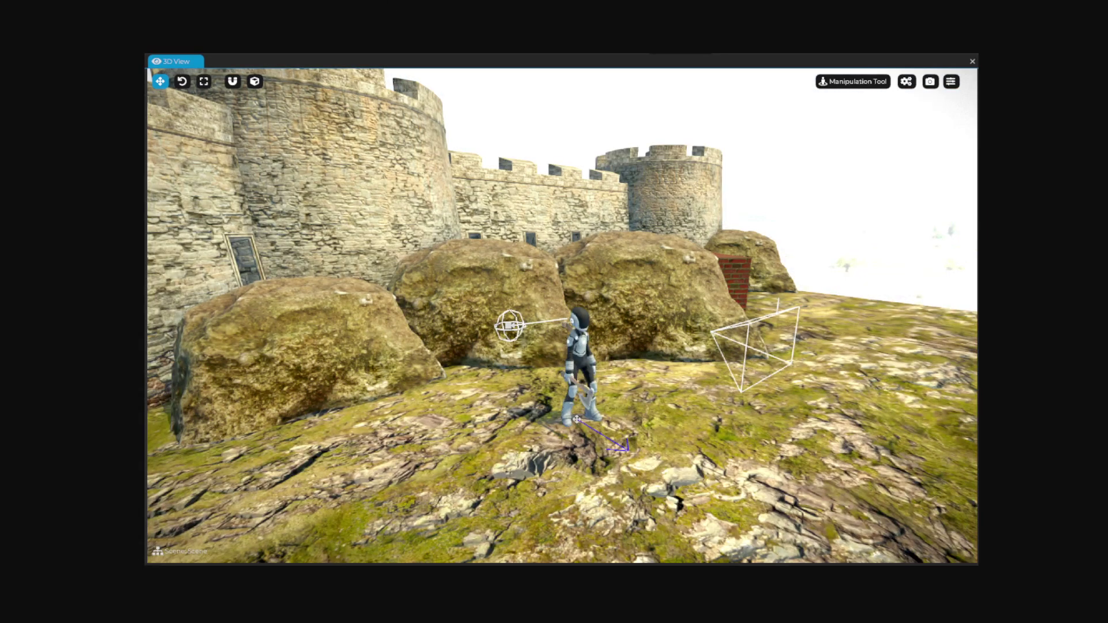
mouse_move(499, 5)
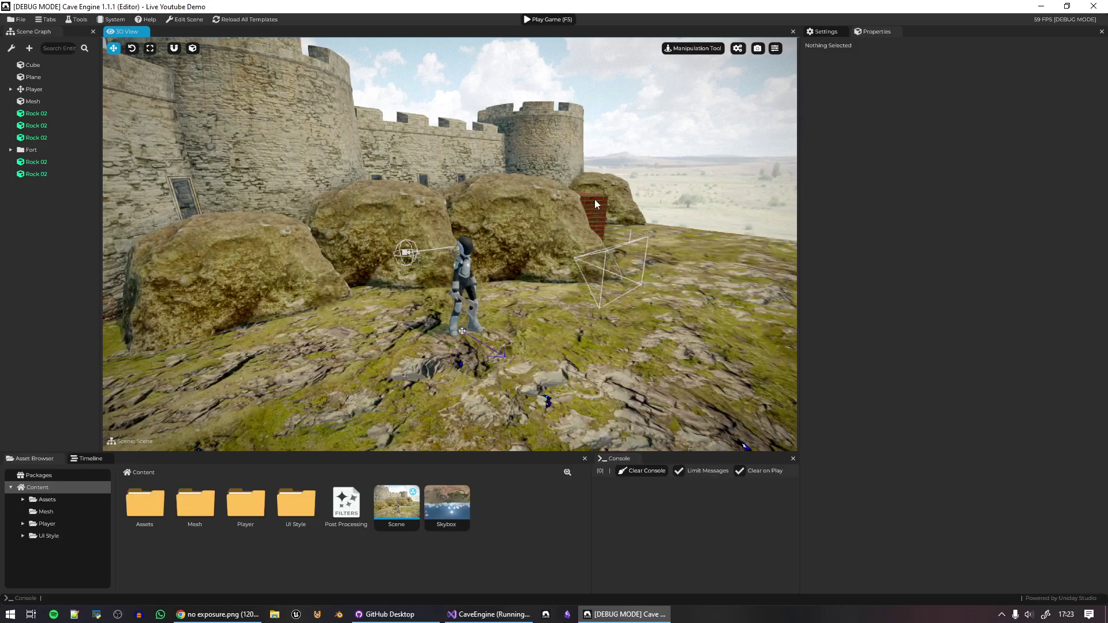
Select the scene through the empty sky in the 3D view to show its properties
right_drag(595, 204, 661, 145)
key(w)
key(w)
key(a)
key(w)
key(d)
key(s)
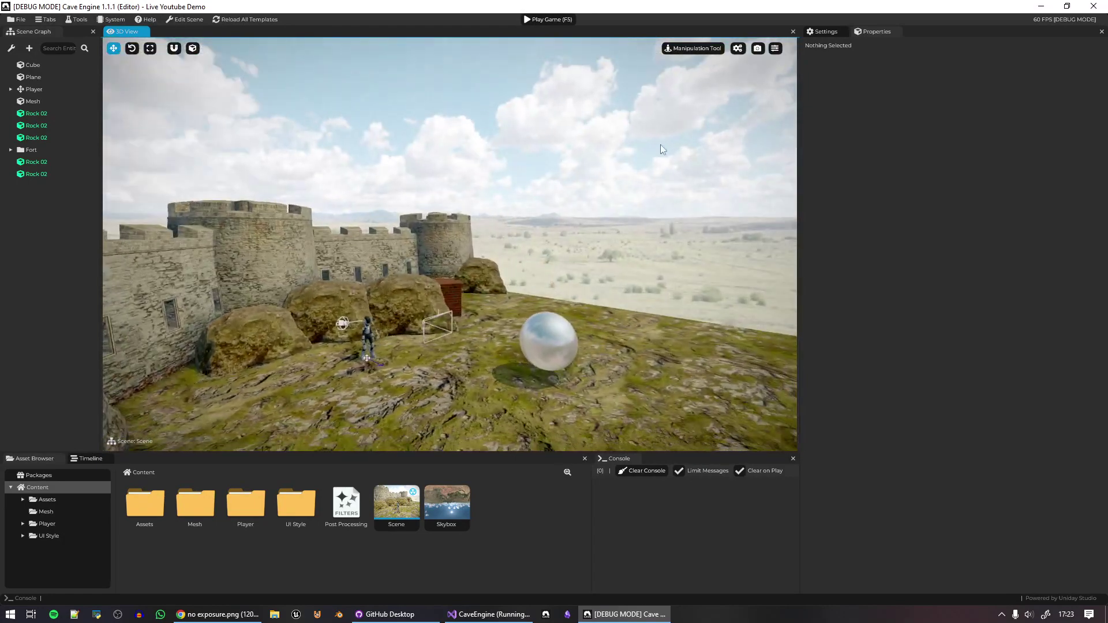
click(726, 190)
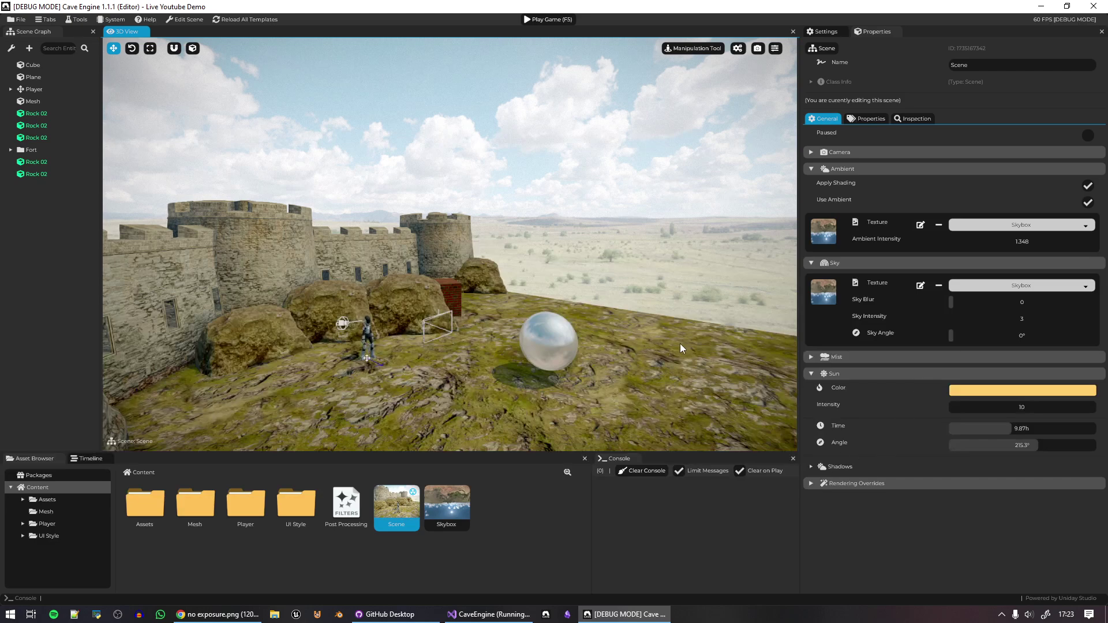
Raise the scene's sky intensity to 26.1
right_drag(655, 341, 702, 277)
key(a)
drag(1015, 317, 1043, 320)
Compare how the exposure adapts when facing the bright sky and when facing the fort and the ground
right_drag(377, 425, 653, 426)
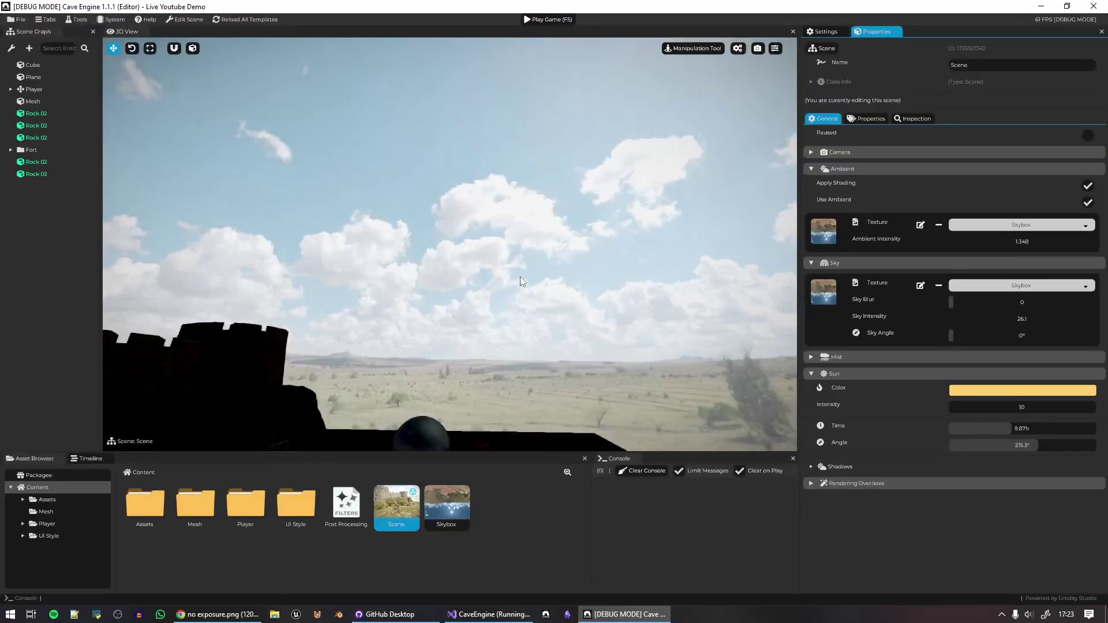
middle_drag(520, 276, 480, 362)
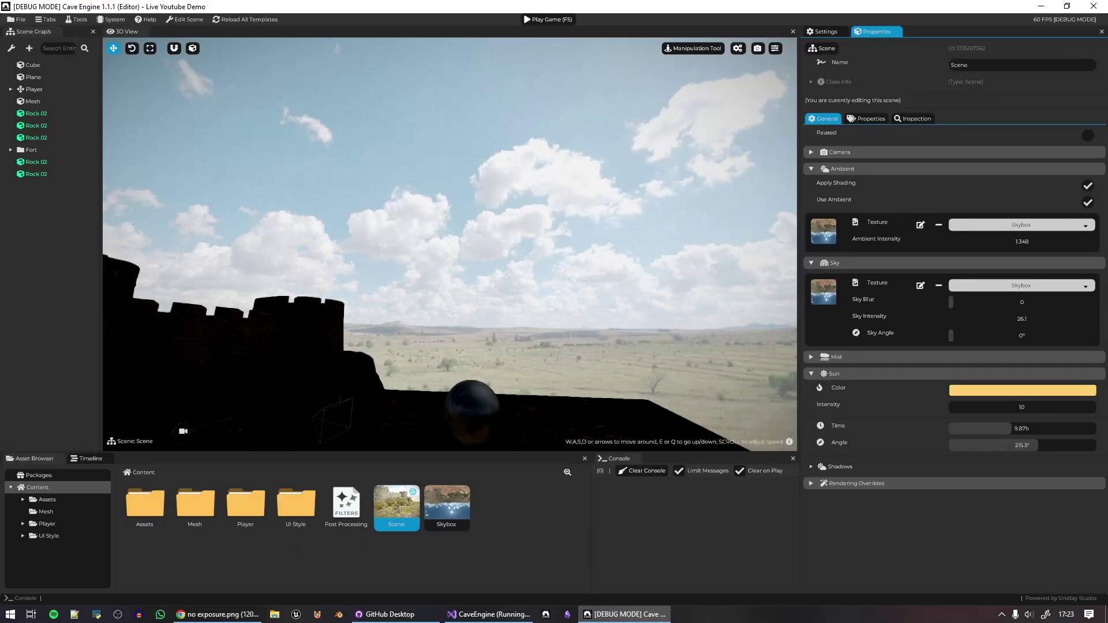
right_drag(450, 244, 288, 436)
middle_drag(444, 215, 451, 206)
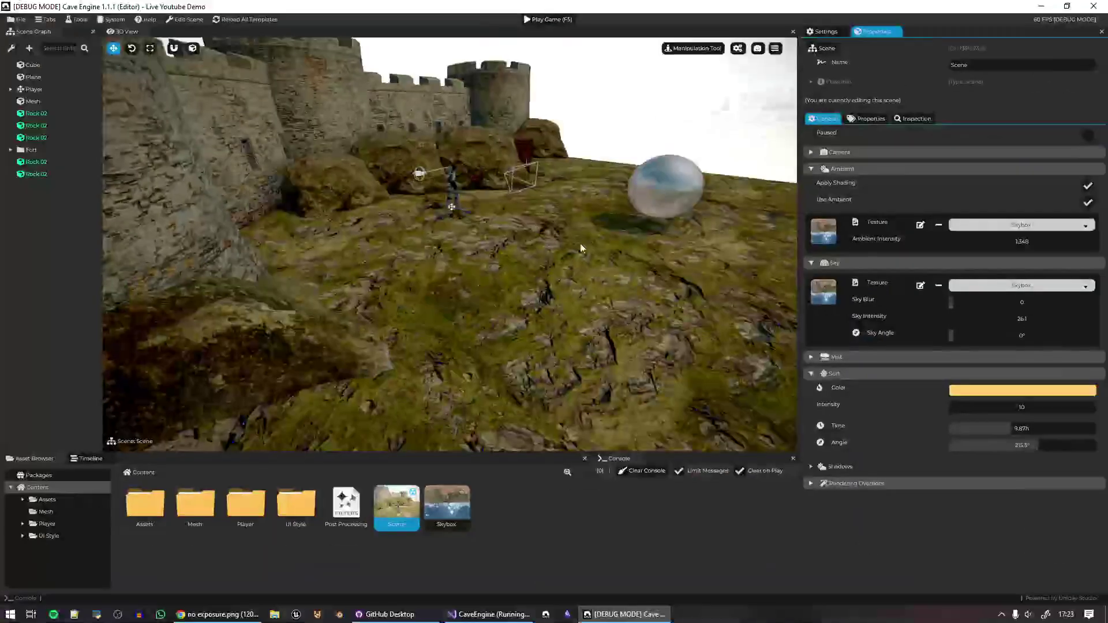
key(w)
right_drag(580, 244, 628, 196)
key(e)
key(q)
right_drag(576, 224, 433, 422)
key(e)
right_drag(370, 381, 372, 381)
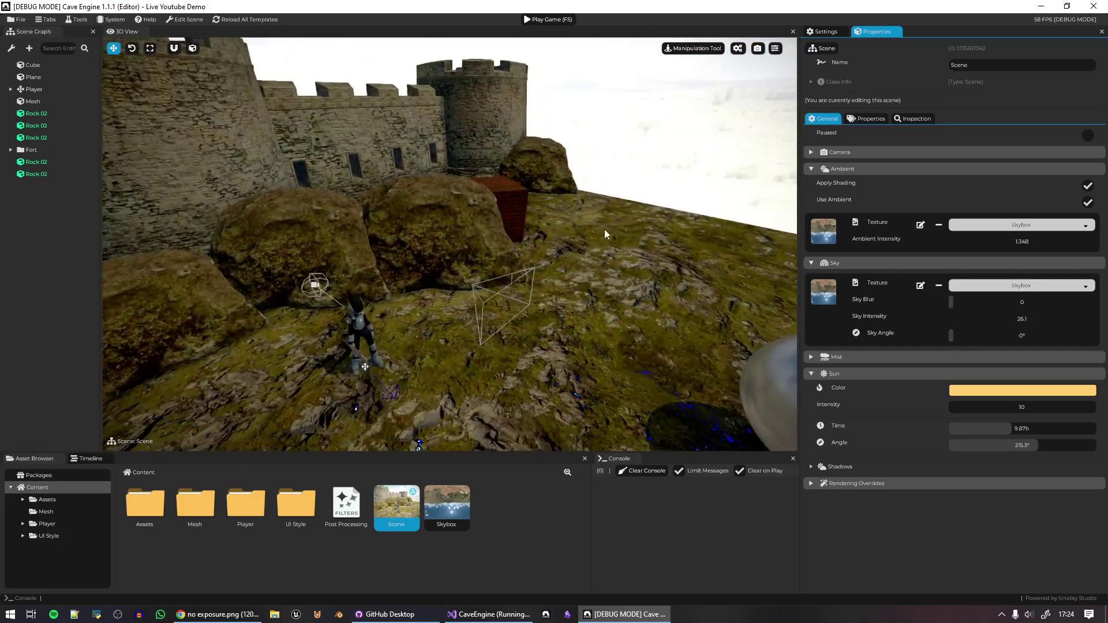
Set the scene's sky intensity back to 3
key(Return)
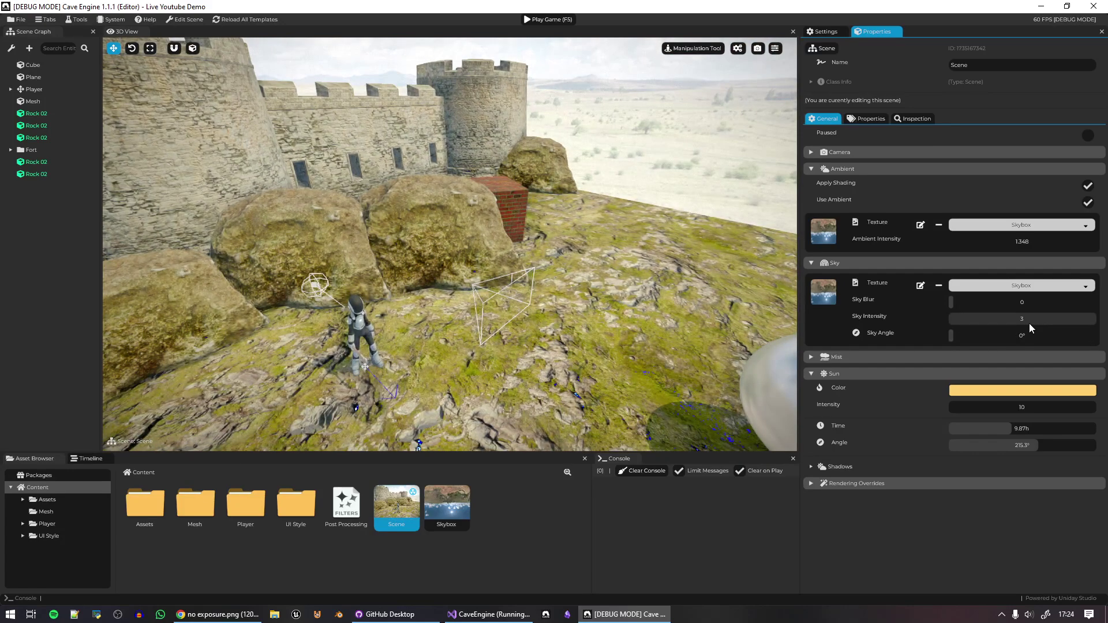
right_drag(613, 329, 611, 327)
key(s)
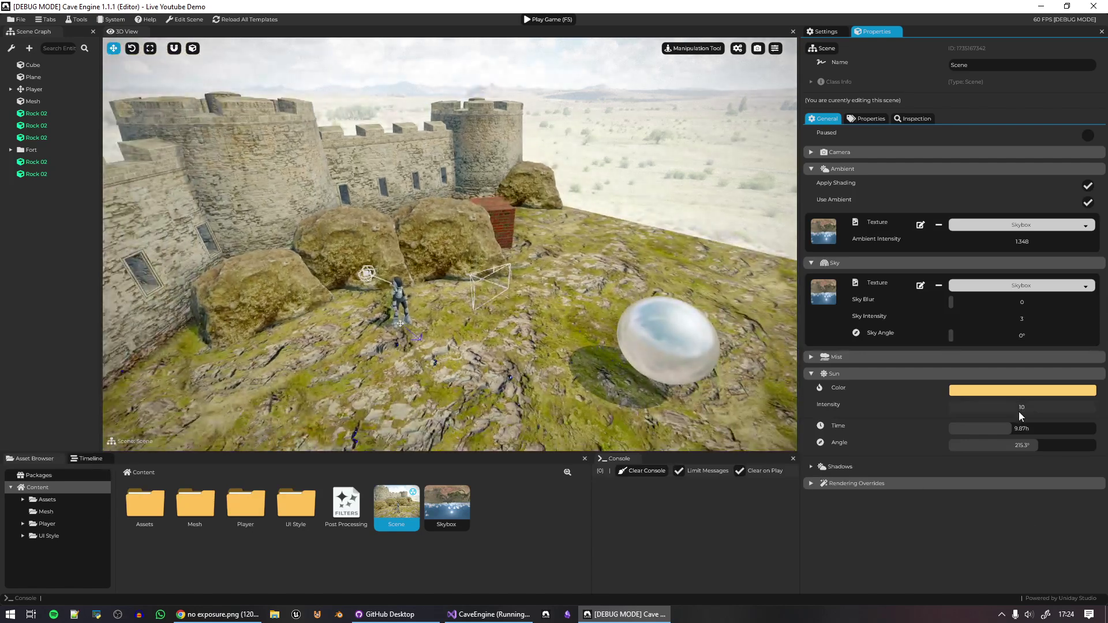
Raise the sun intensity to 1000 and examine the lighting on the fort, the rocks and the character
drag(1005, 408, 1107, 408)
right_drag(450, 244, 380, 311)
key(w)
right_drag(620, 211, 721, 115)
key(s)
right_drag(449, 244, 492, 314)
key(e)
key(q)
text(1000)
right_drag(577, 306, 551, 329)
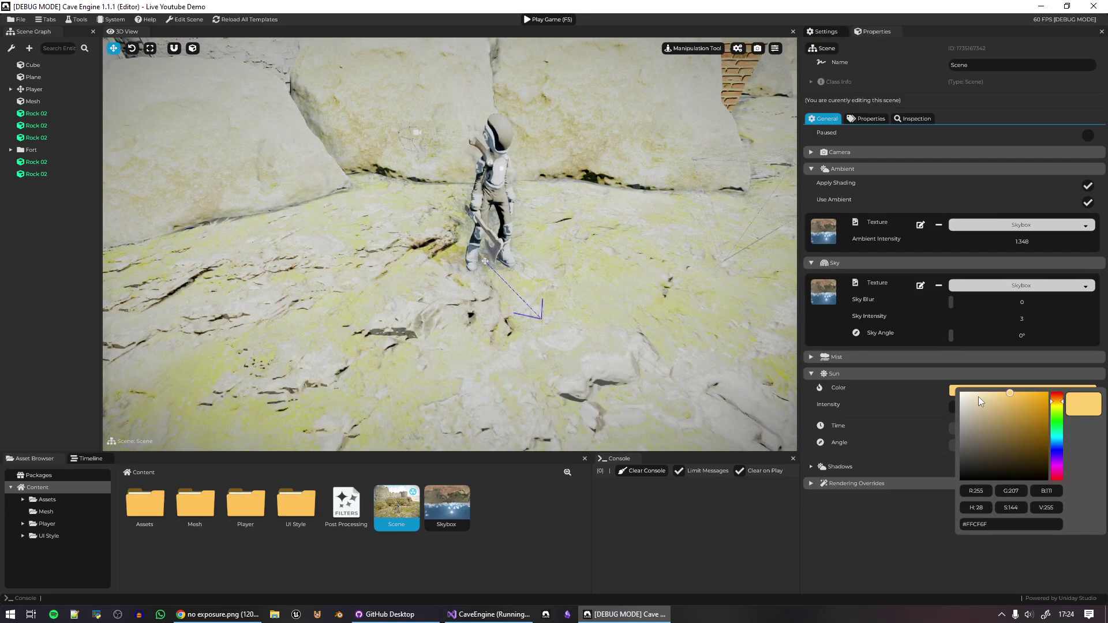
Set the sun color to #FFD073 and the sun intensity to 10
mouse_move(978, 397)
mouse_down()
mouse_move(942, 393)
mouse_move(961, 403)
mouse_up()
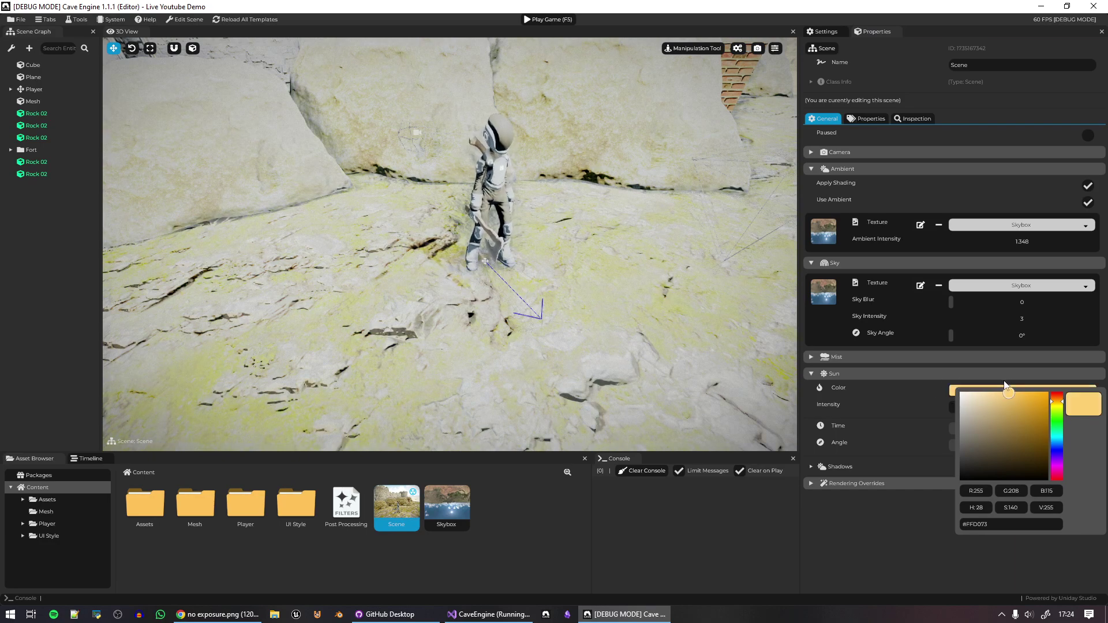
text(10)
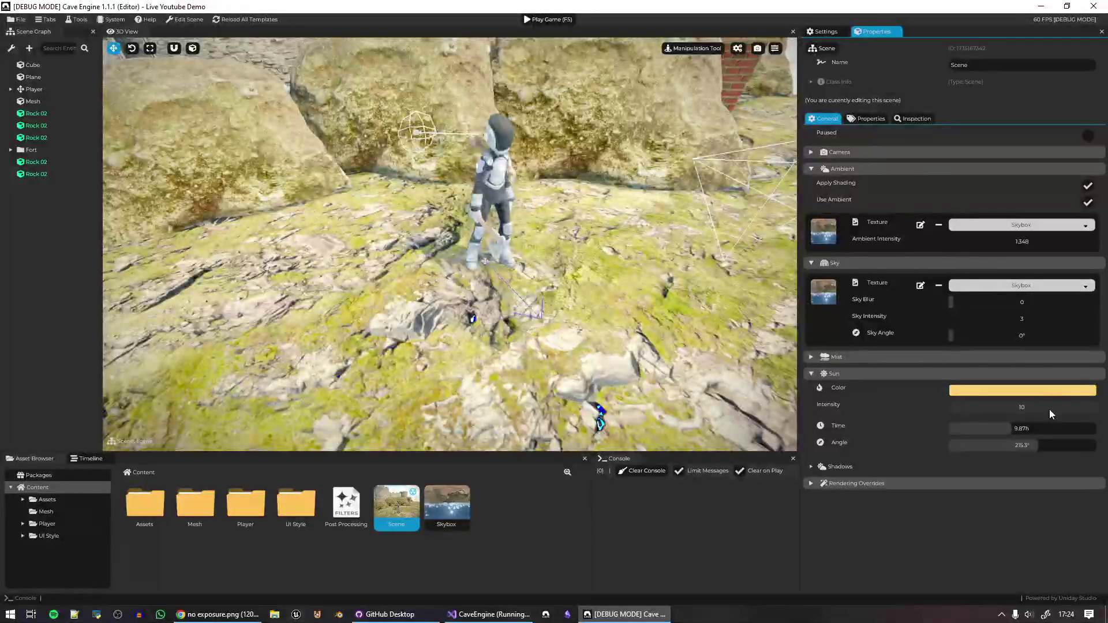
key(Return)
Reduce the scene's ambient intensity to 0.348 while facing the shaded side of the fort
key(s)
right_drag(474, 299, 378, 177)
key(w)
key(s)
key(w)
key(s)
key(s)
right_drag(572, 224, 653, 353)
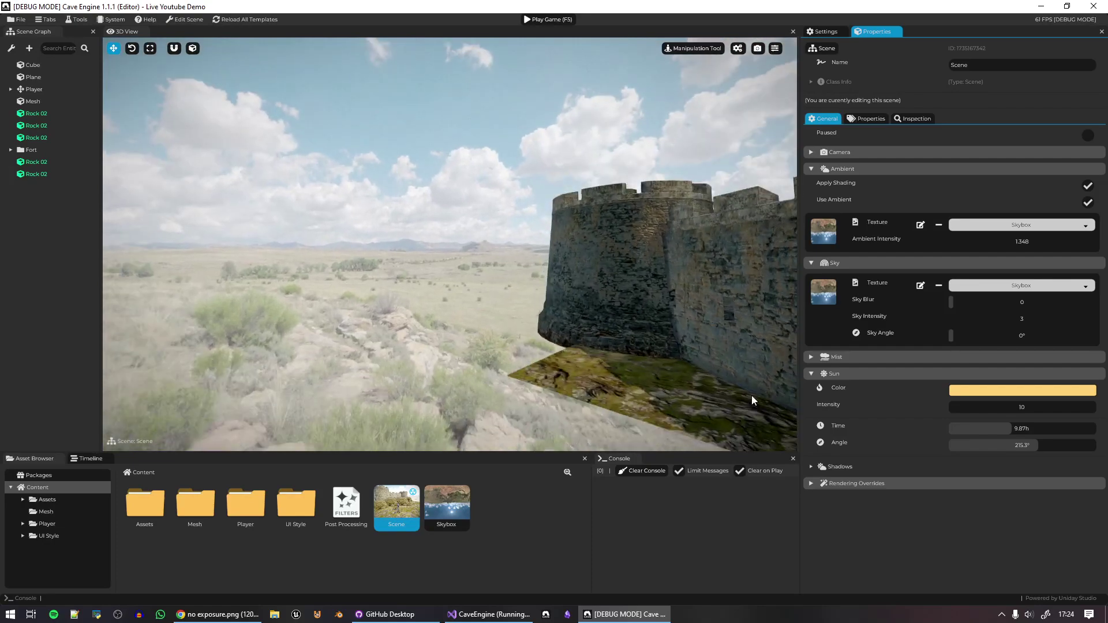
drag(1035, 241, 1033, 243)
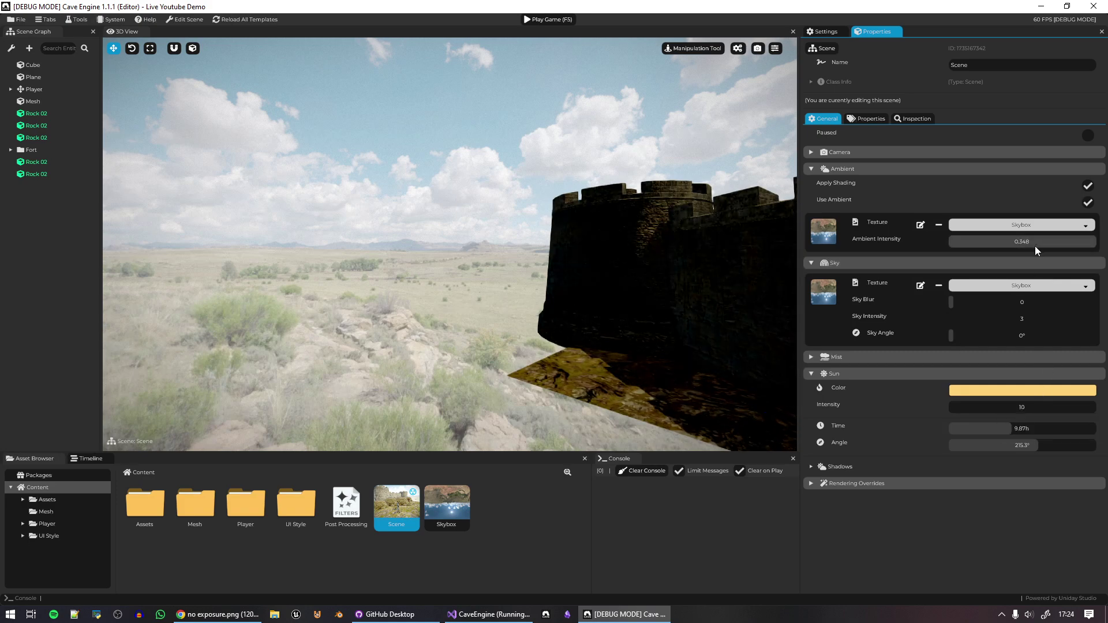
Examine the fort's shaded tower and wall against the bright sky and up close to see the exposure adapt
right_drag(692, 386, 702, 338)
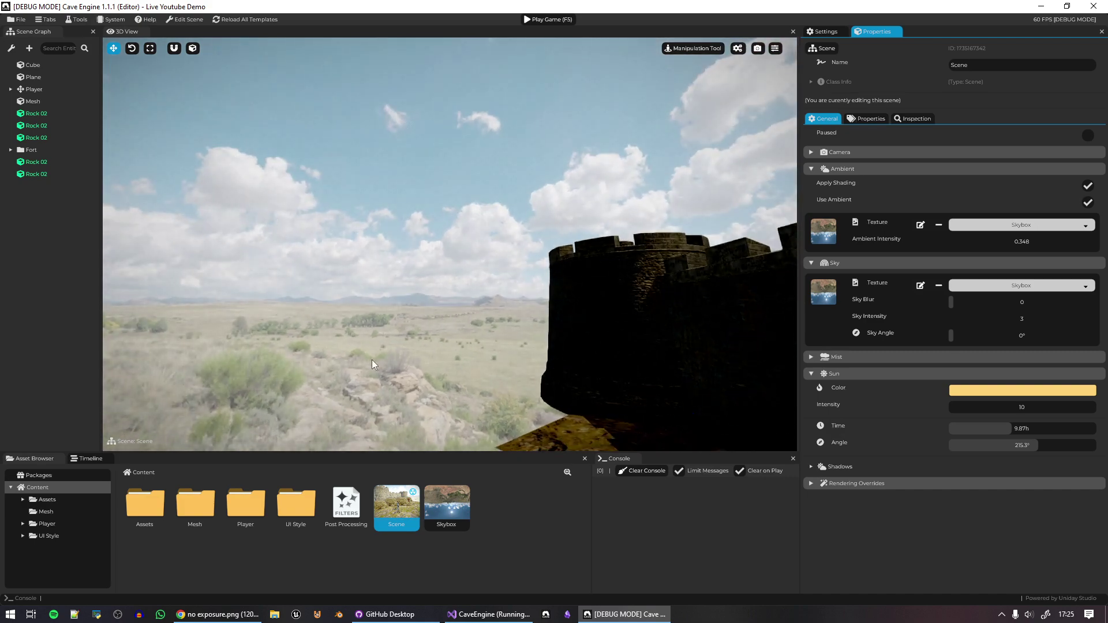
key(w)
right_drag(573, 279, 660, 265)
right_drag(557, 279, 401, 326)
key(w)
key(s)
right_drag(445, 272, 556, 282)
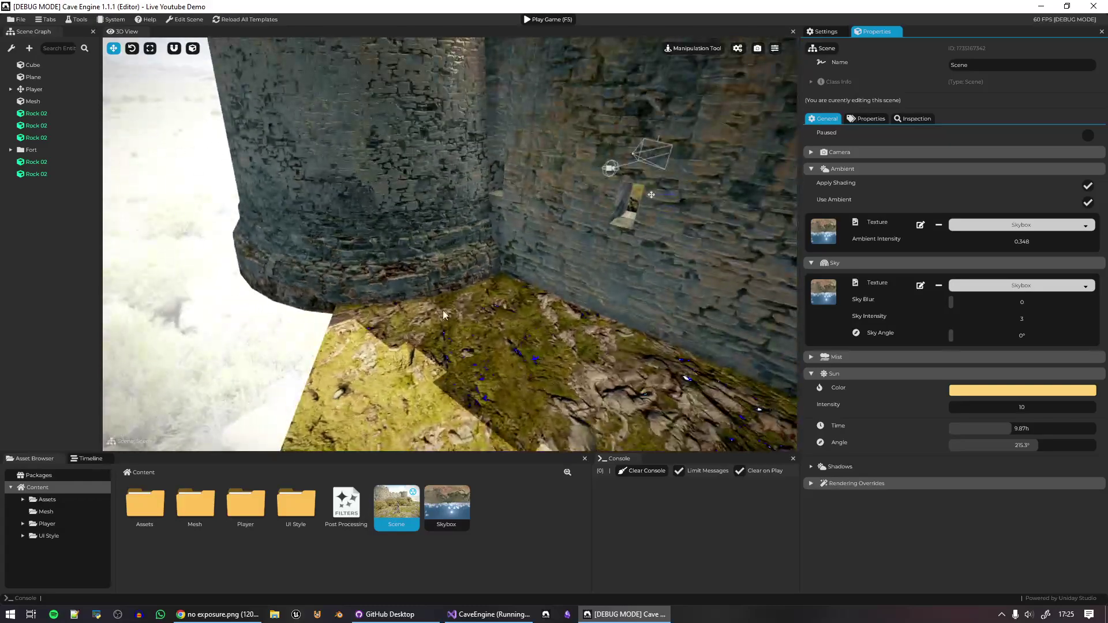
right_drag(510, 322, 448, 345)
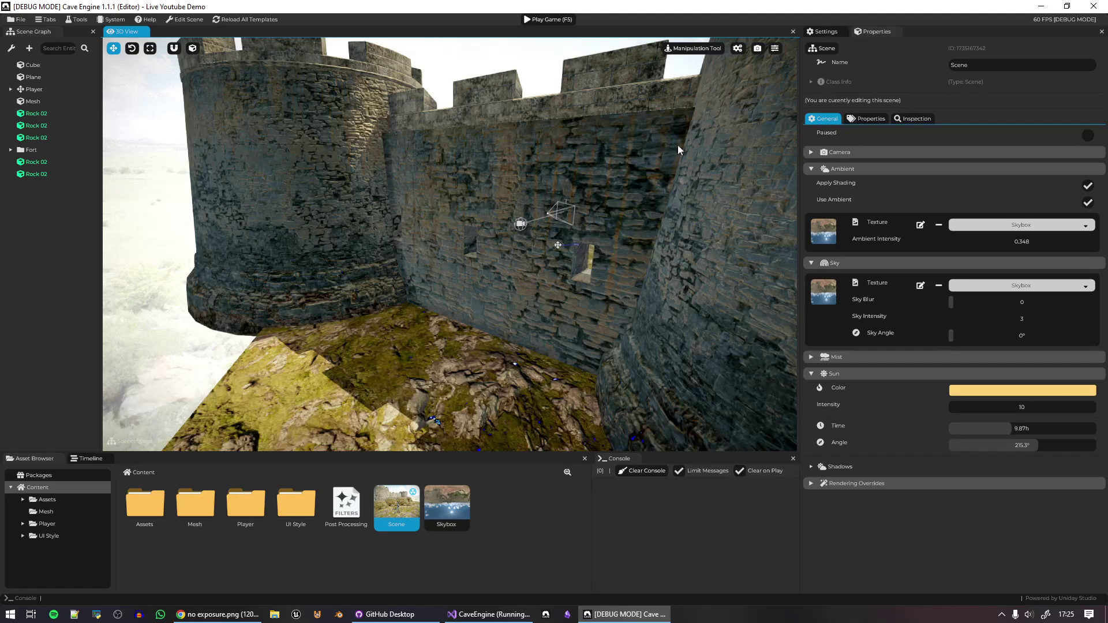
In the scene camera's exposure settings, set the maximum of the eye adaptation range to 2
click(865, 152)
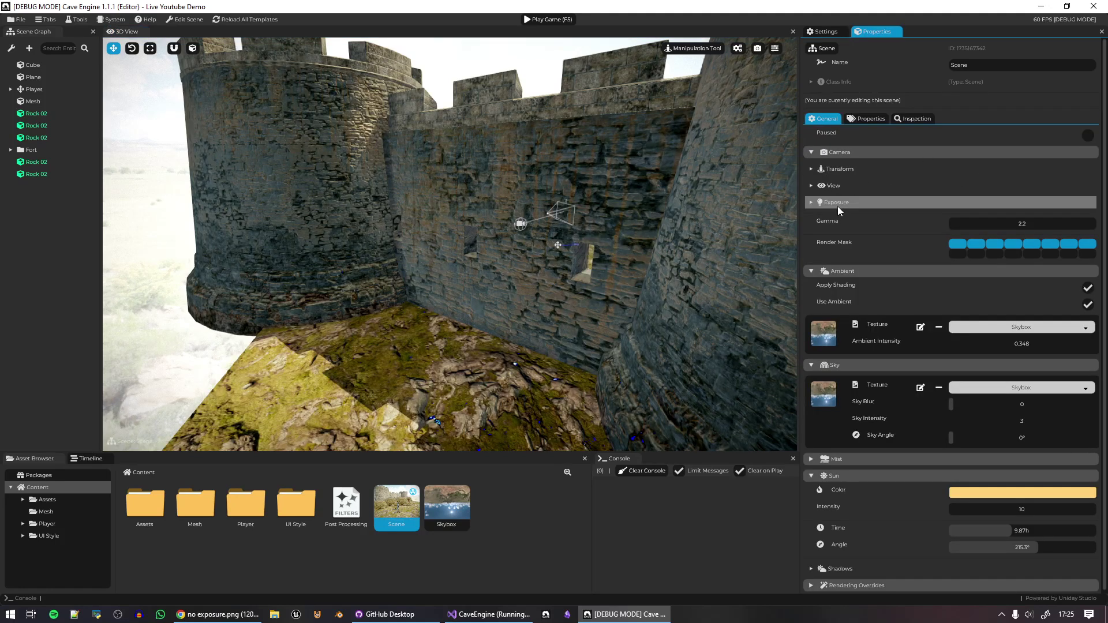
click(837, 203)
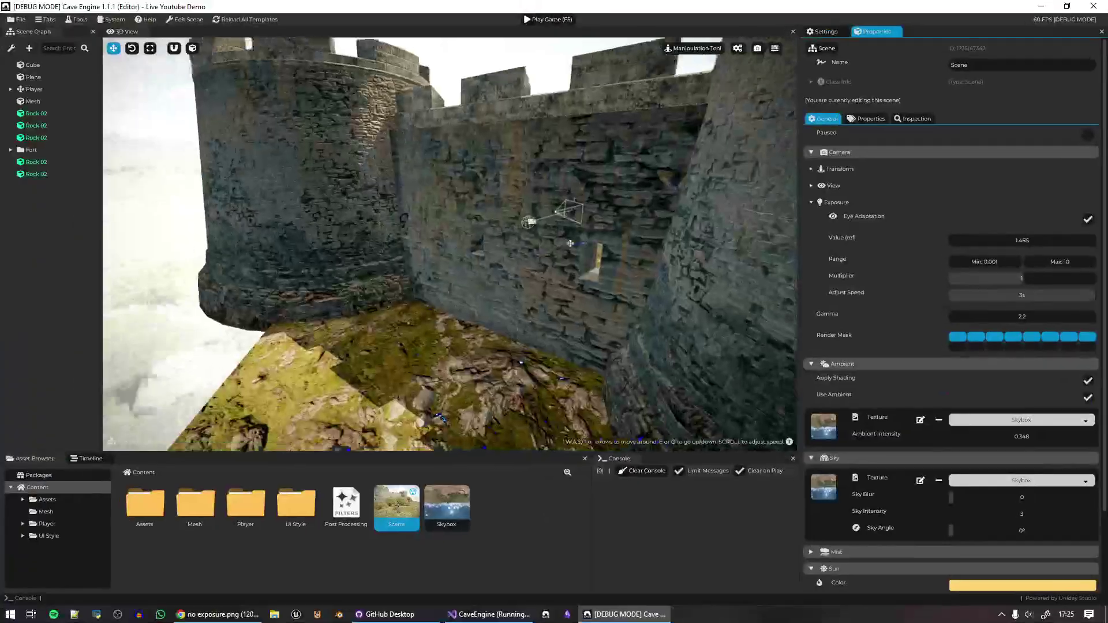
right_drag(568, 248, 415, 190)
right_drag(736, 322, 575, 408)
key(w)
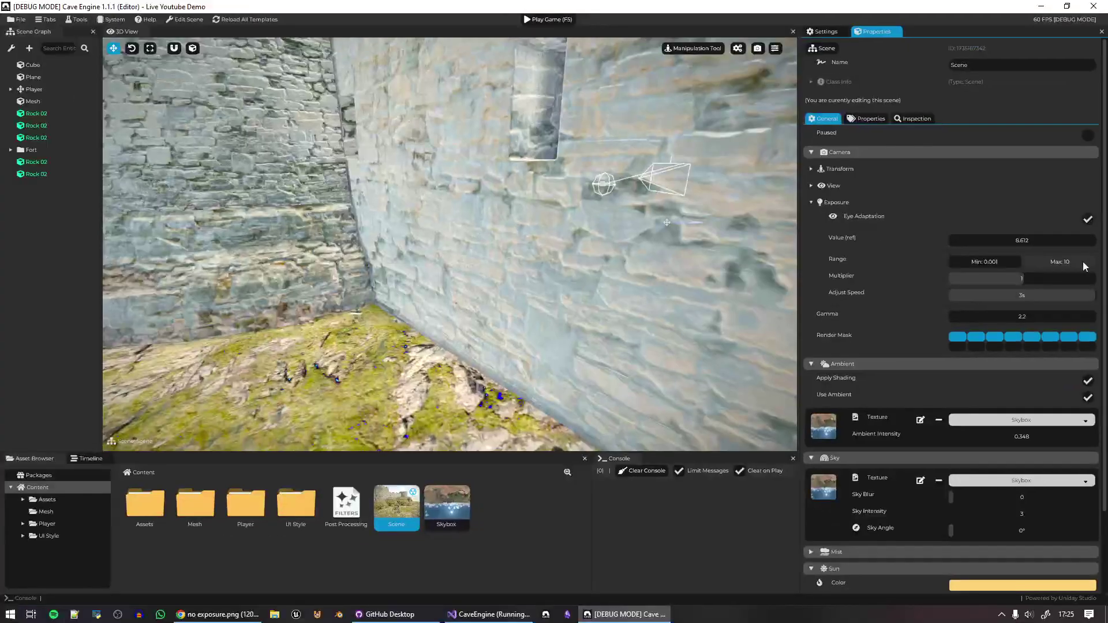
drag(1082, 262, 1035, 266)
Compare the limited eye adaptation when looking at the fort's shaded wall and at the open sky
mouse_move(543, 271)
right_down()
mouse_move(432, 271)
mouse_move(560, 271)
right_up()
key(w)
key(w)
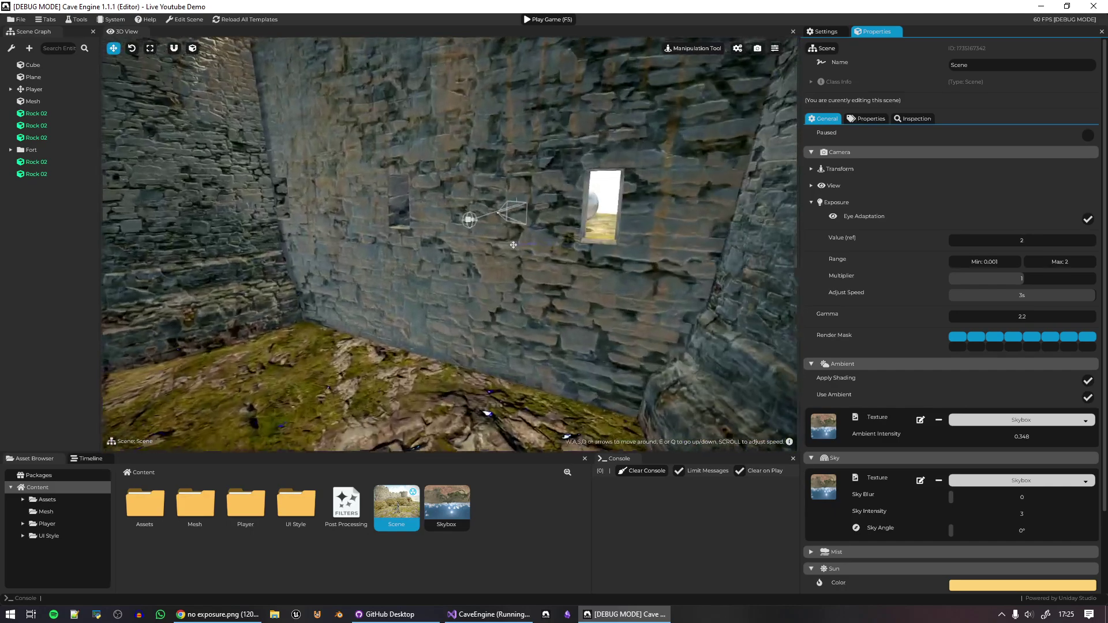
key(s)
right_drag(500, 242, 404, 241)
key(w)
key(s)
right_drag(699, 259, 439, 259)
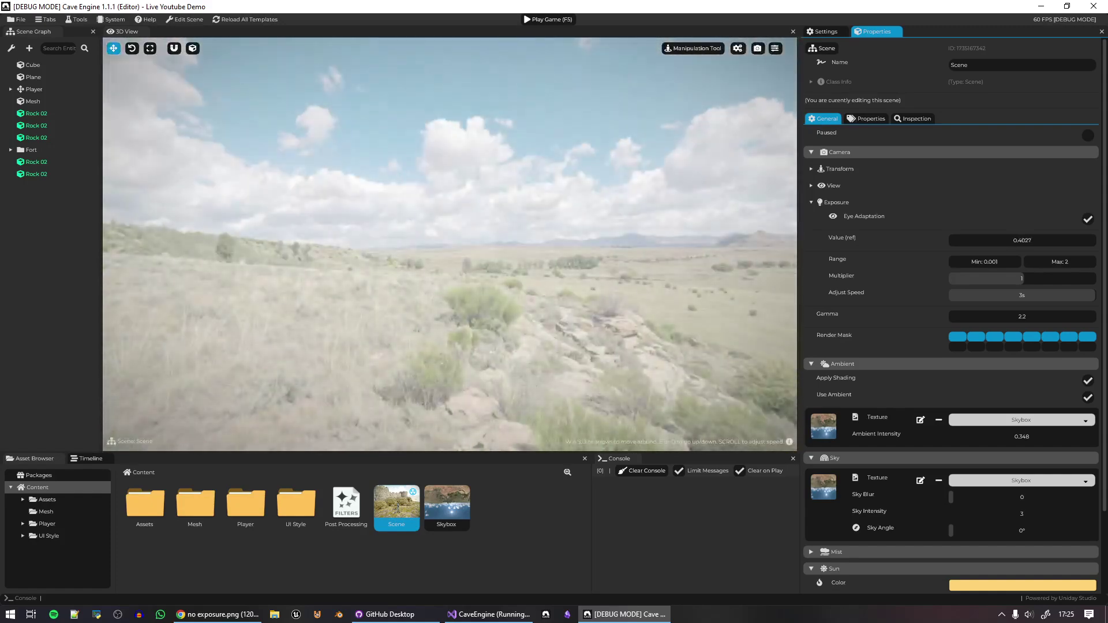
right_drag(621, 245, 739, 261)
key(w)
right_drag(450, 244, 513, 214)
key(w)
right_drag(479, 259, 440, 303)
key(w)
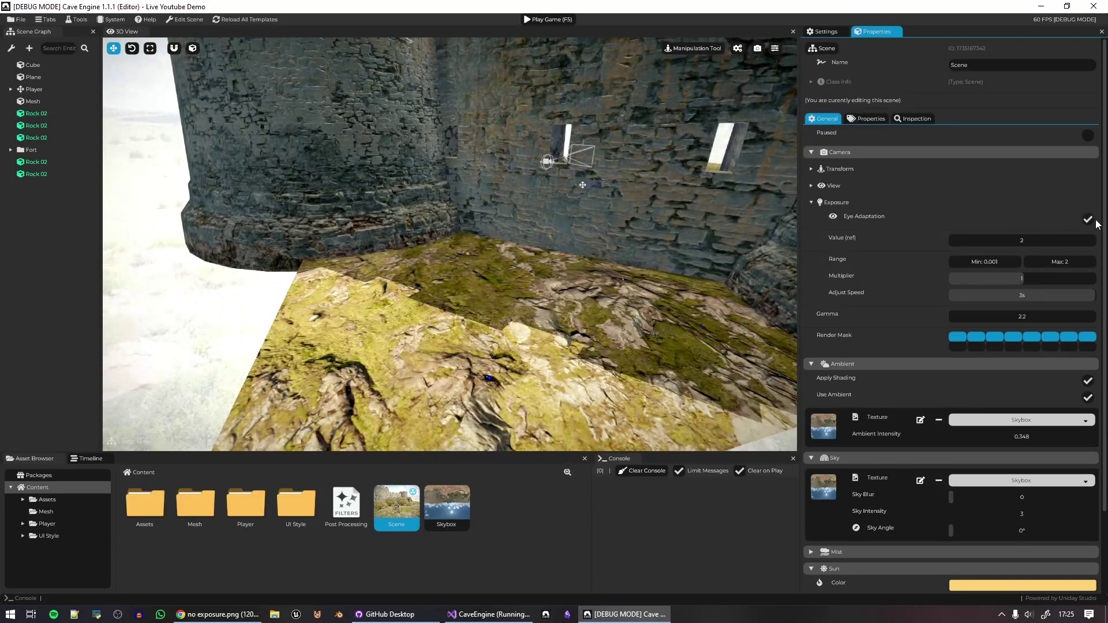
Turn off the camera's eye adaptation and set the fixed exposure value to 0.4
click(1088, 219)
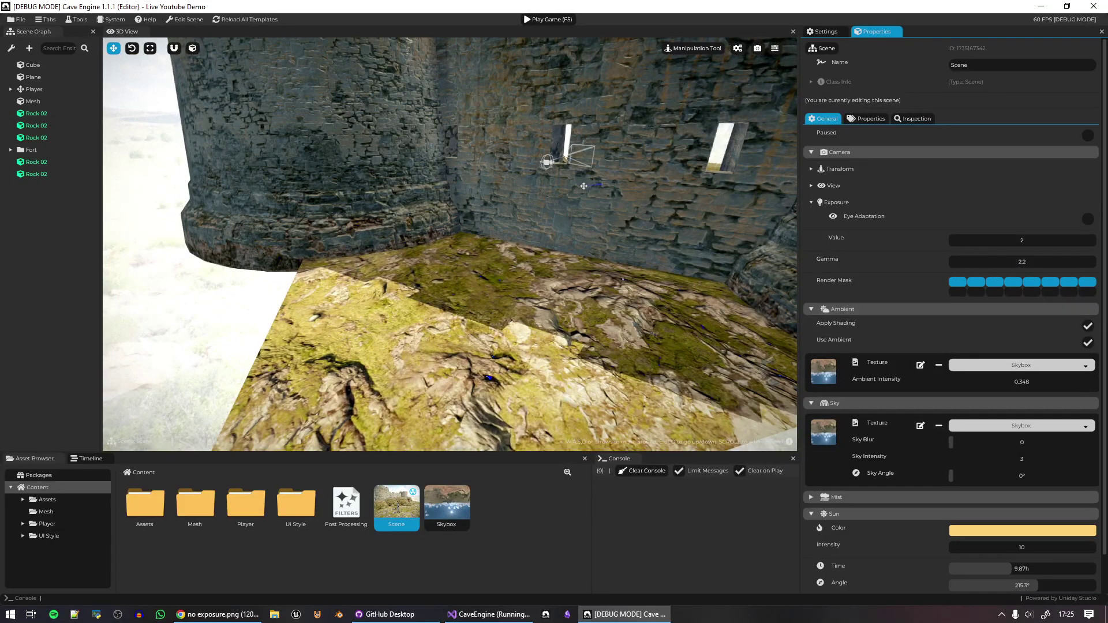
right_drag(577, 260, 404, 230)
right_drag(577, 323, 810, 341)
drag(1049, 242, 1039, 242)
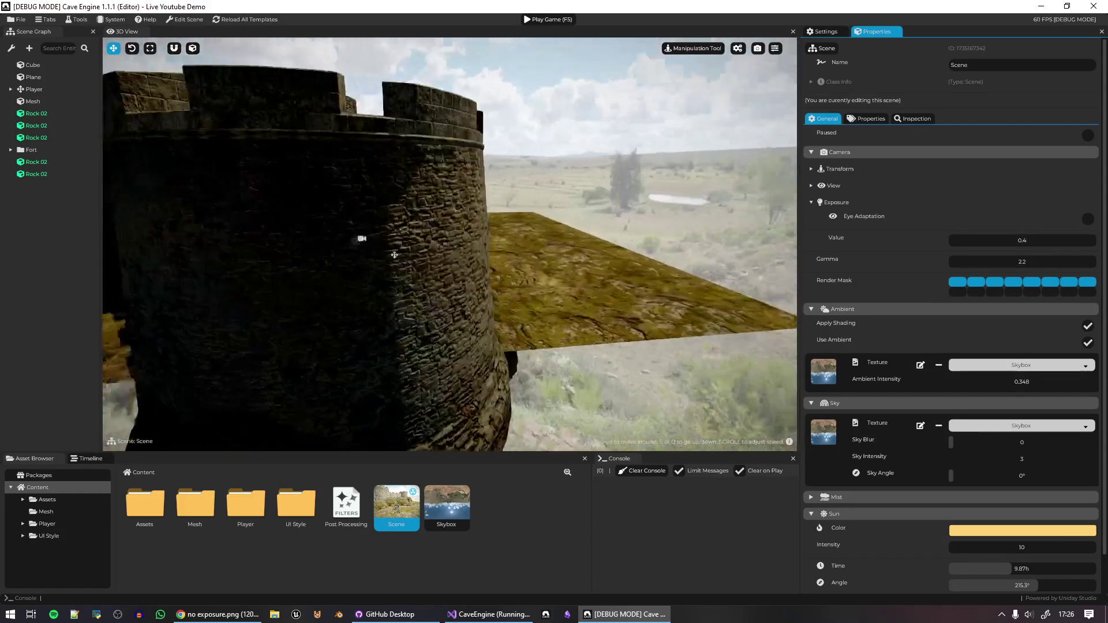
Turn the camera's eye adaptation back on while viewing the sunlit front of the fort
right_drag(449, 244, 364, 277)
right_drag(574, 315, 514, 177)
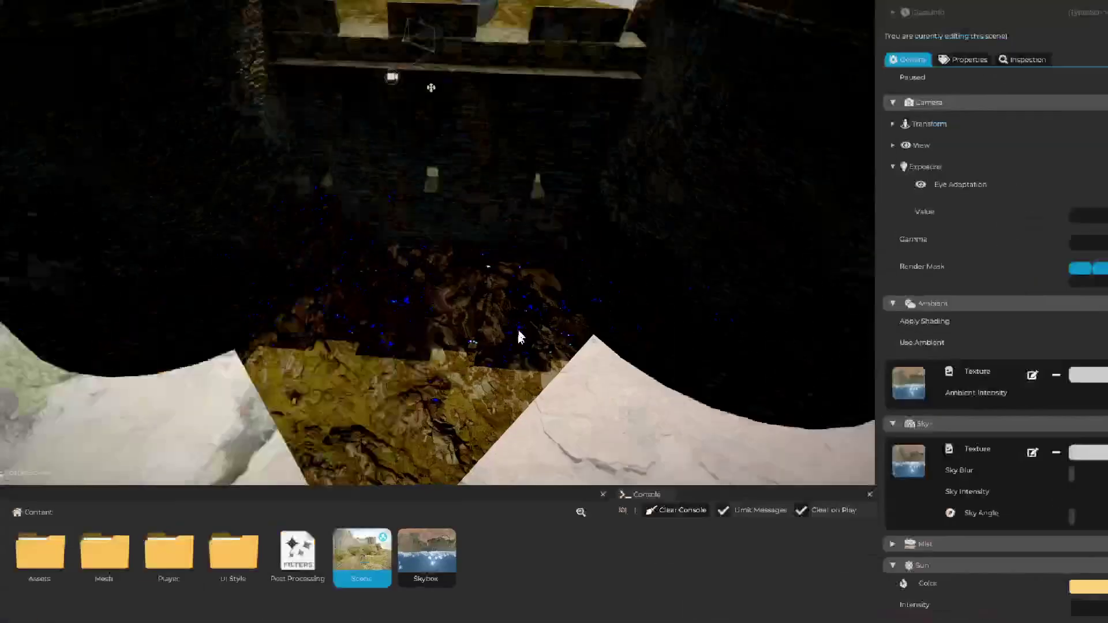
right_drag(519, 334, 435, 399)
key(w)
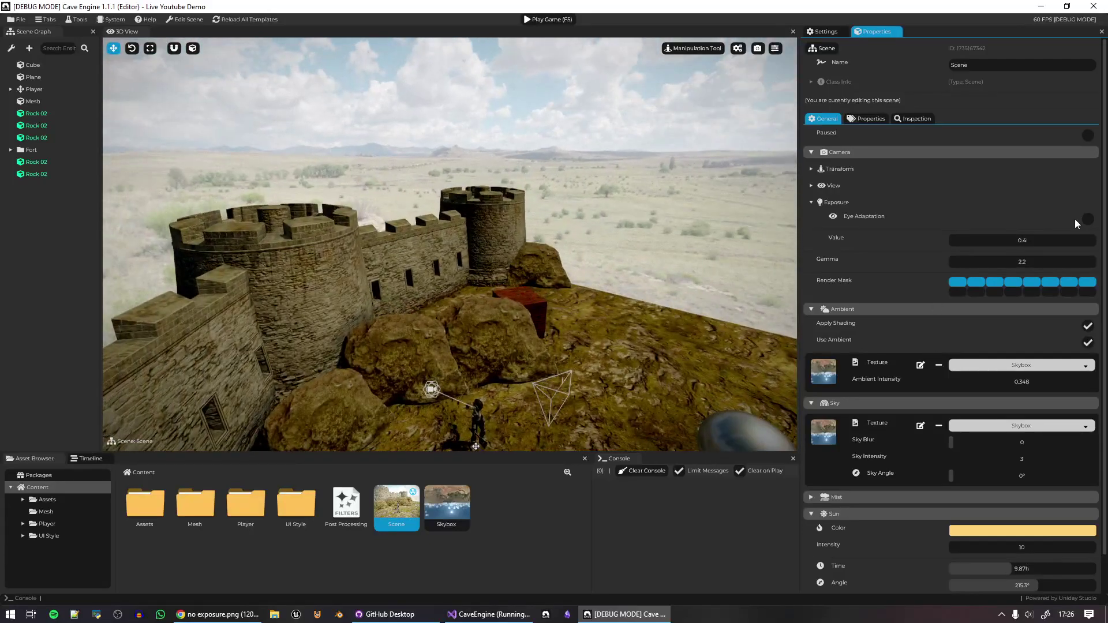
click(1085, 219)
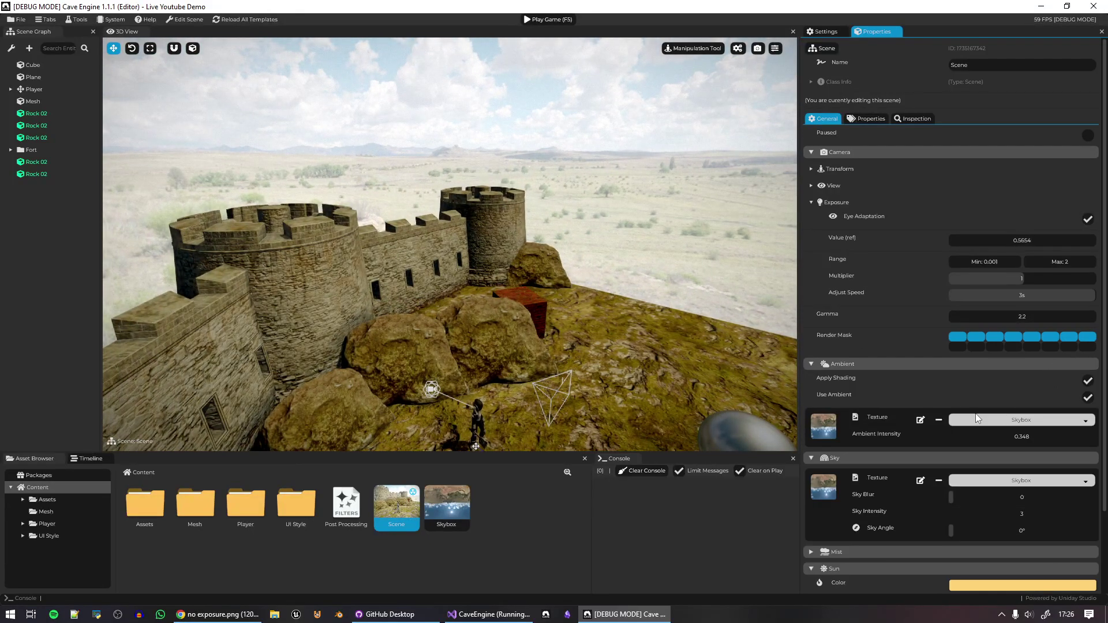
right_drag(646, 346, 615, 316)
key(s)
key(w)
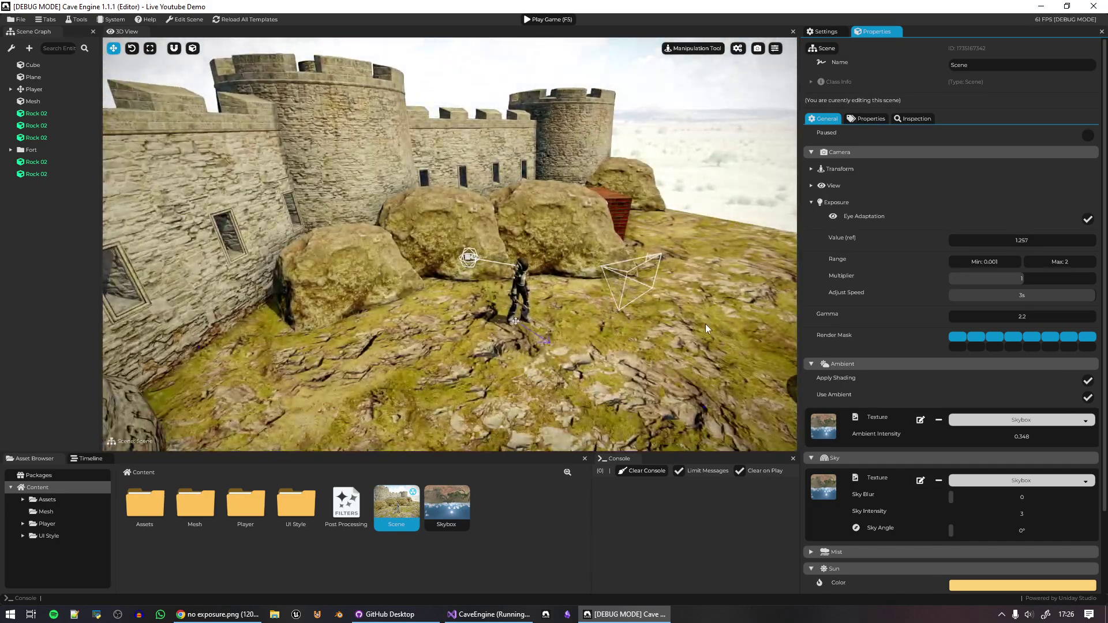